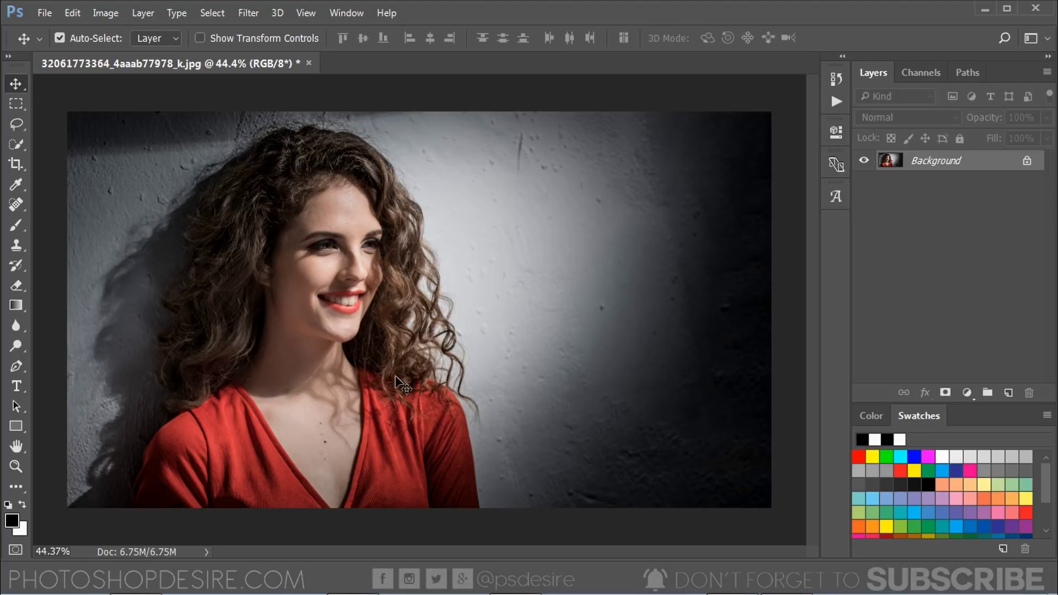
# Add a Levels adjustment layer with Red output shadow at 5 and midtones at 1.18
pyautogui.click(967, 392)
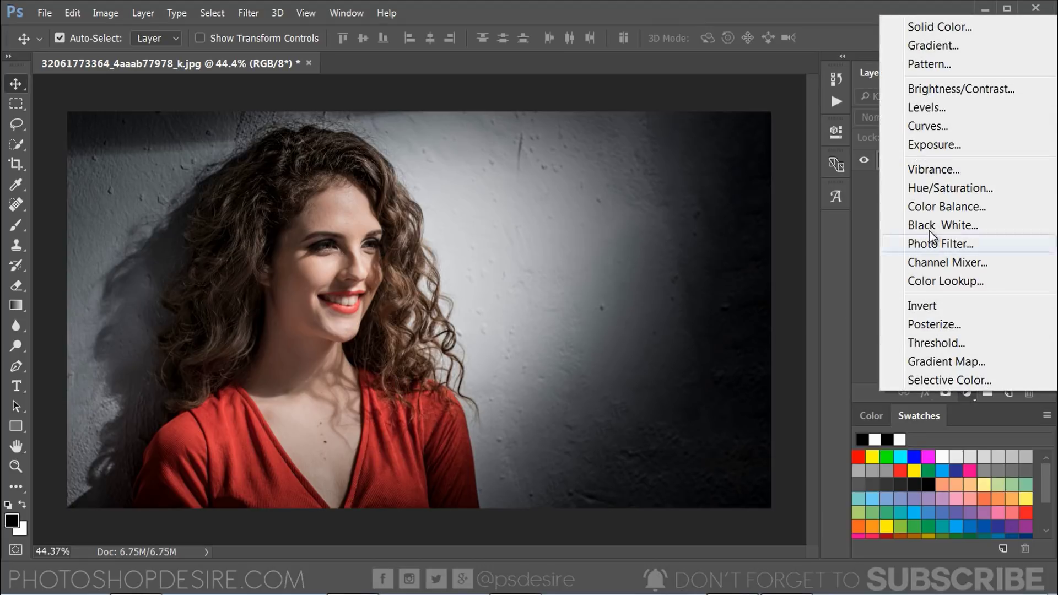
pyautogui.click(928, 107)
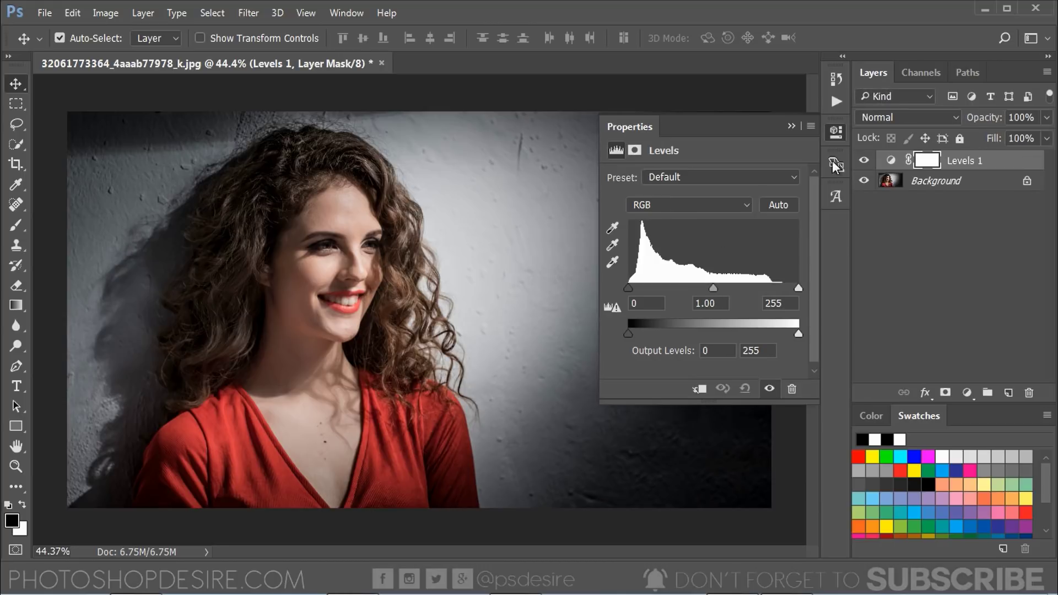
pyautogui.click(713, 207)
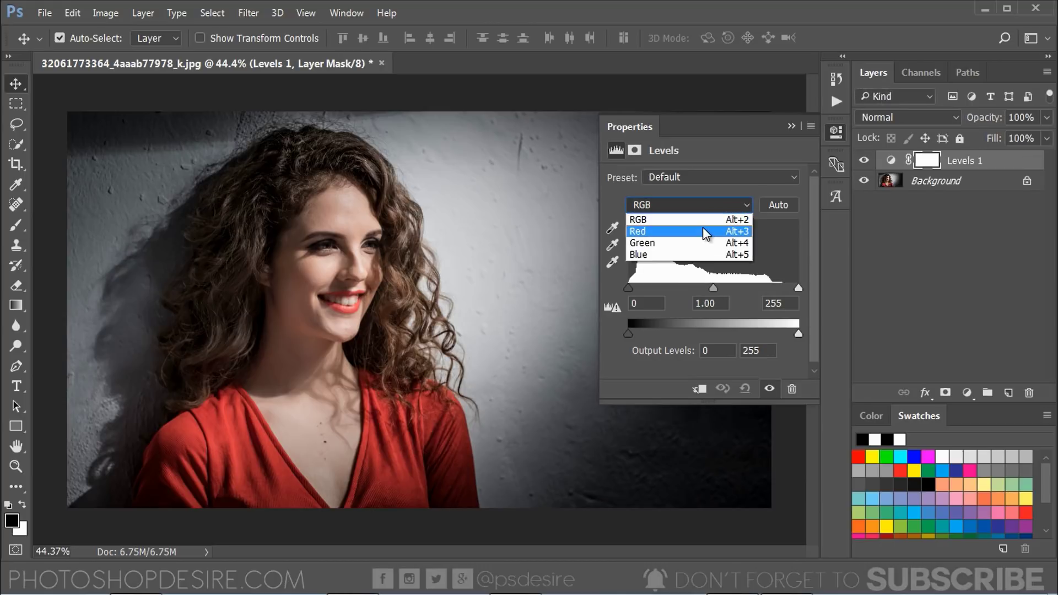
pyautogui.click(703, 228)
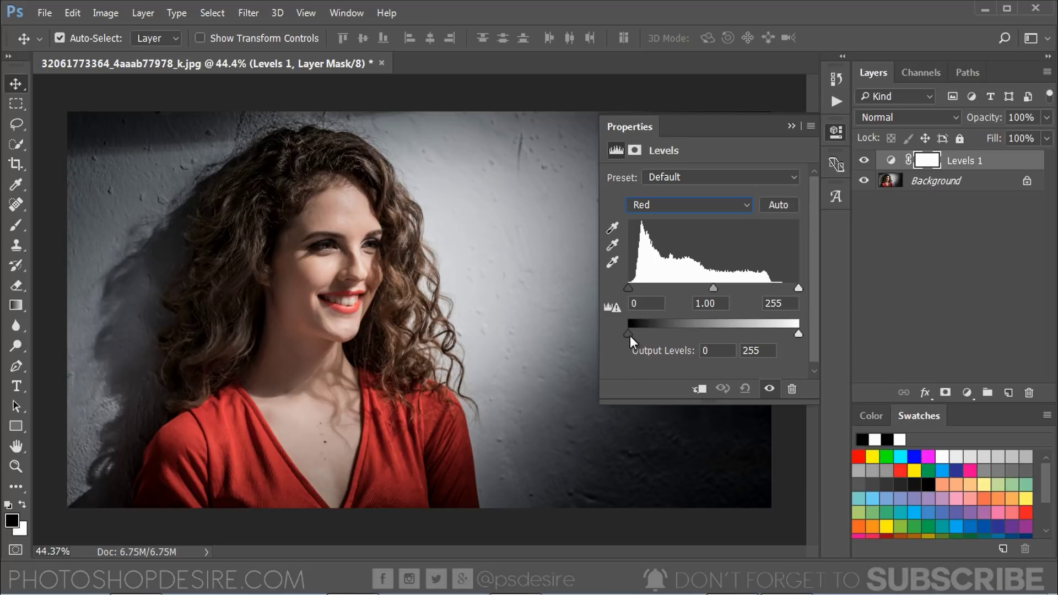
pyautogui.moveTo(630, 336); pyautogui.dragTo(632, 335)
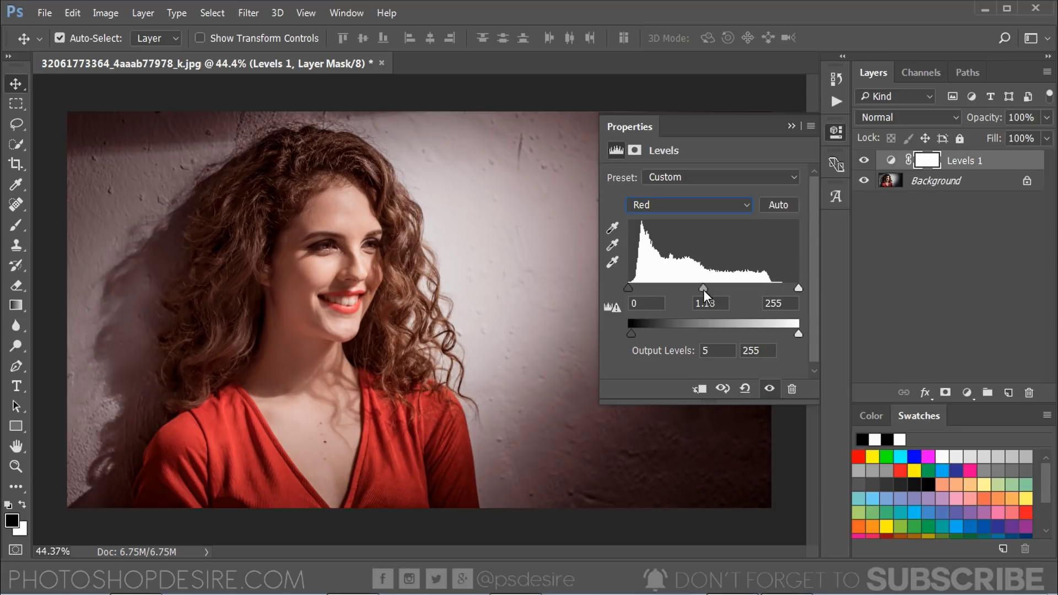
# Set the Levels Green channel output range to 7–246
pyautogui.click(683, 207)
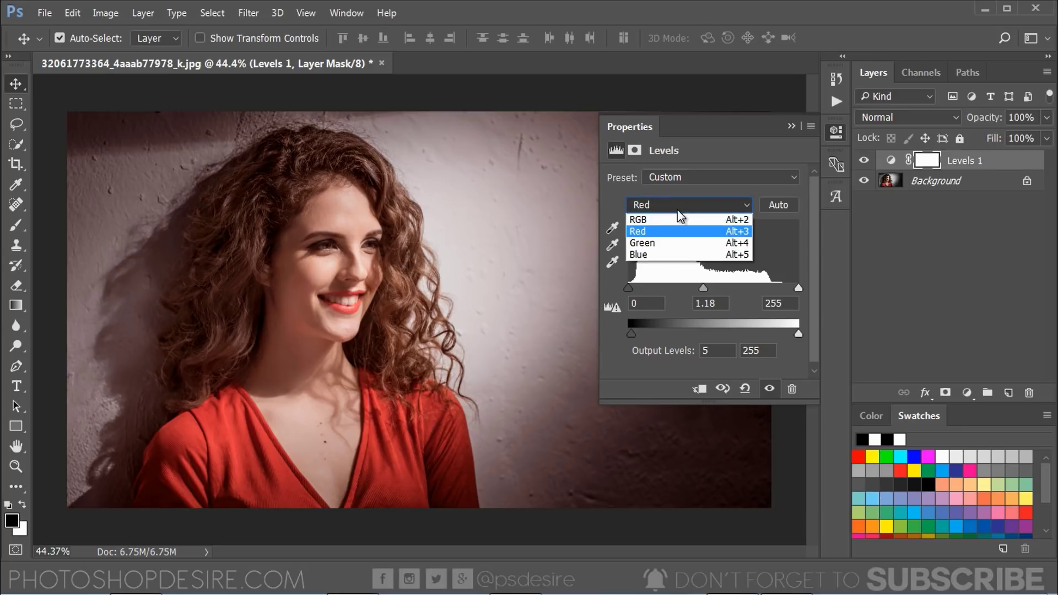
pyautogui.click(670, 245)
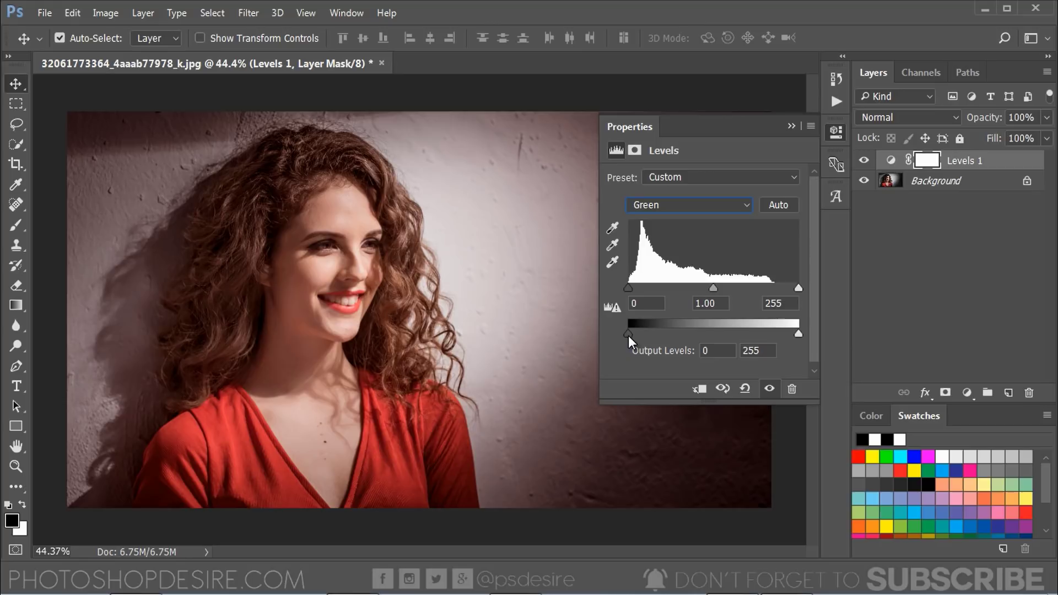
pyautogui.moveTo(629, 335); pyautogui.dragTo(632, 335)
pyautogui.moveTo(799, 334); pyautogui.dragTo(793, 335)
# Set the Blue channel output range to 38–233, then return to the RGB channel
pyautogui.click(681, 206)
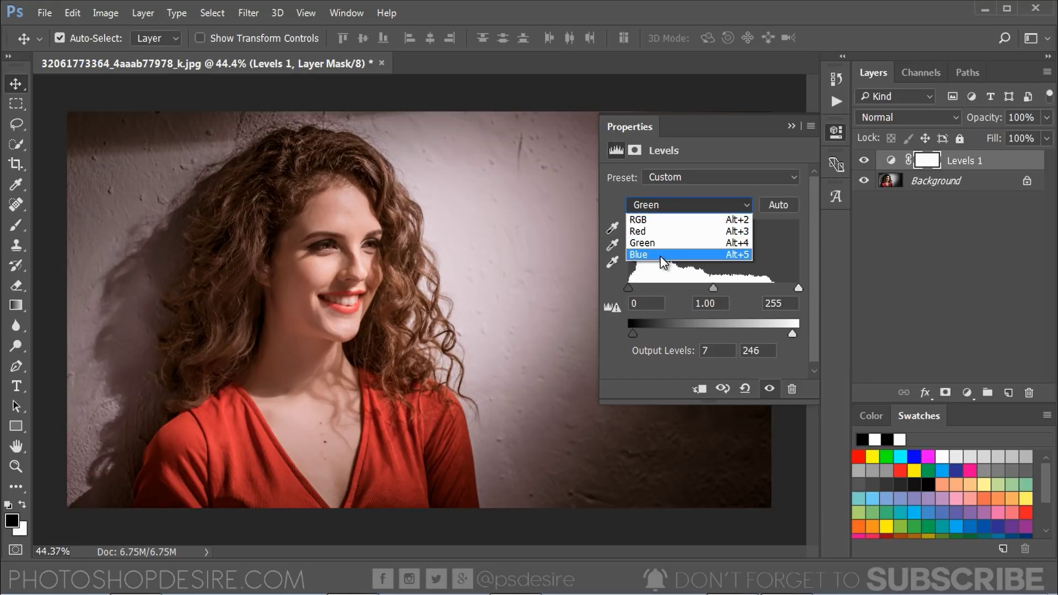
pyautogui.click(661, 256)
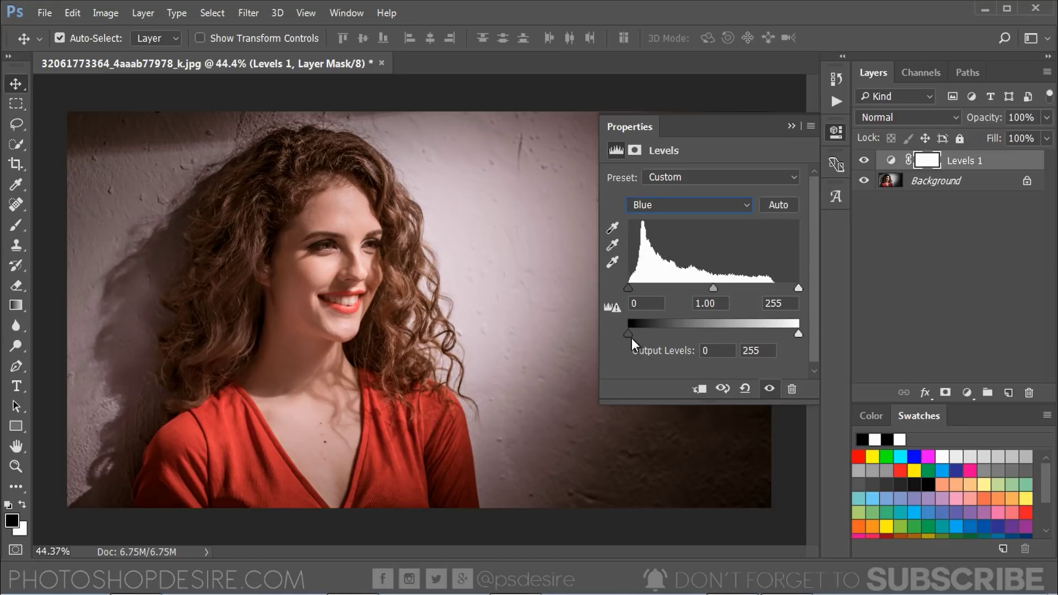
pyautogui.moveTo(631, 334); pyautogui.dragTo(652, 336)
pyautogui.moveTo(800, 335); pyautogui.dragTo(787, 335)
pyautogui.click(675, 207)
pyautogui.click(662, 222)
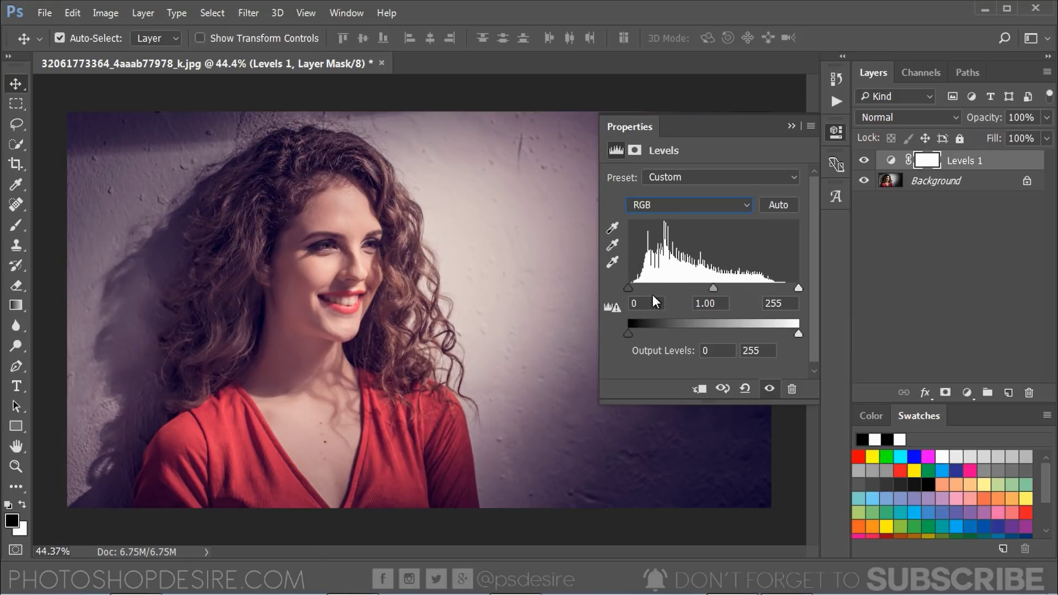
# Lower the Levels layer to 70% opacity, compare its visibility, and rename it 'Soft Pastel'
pyautogui.click(789, 128)
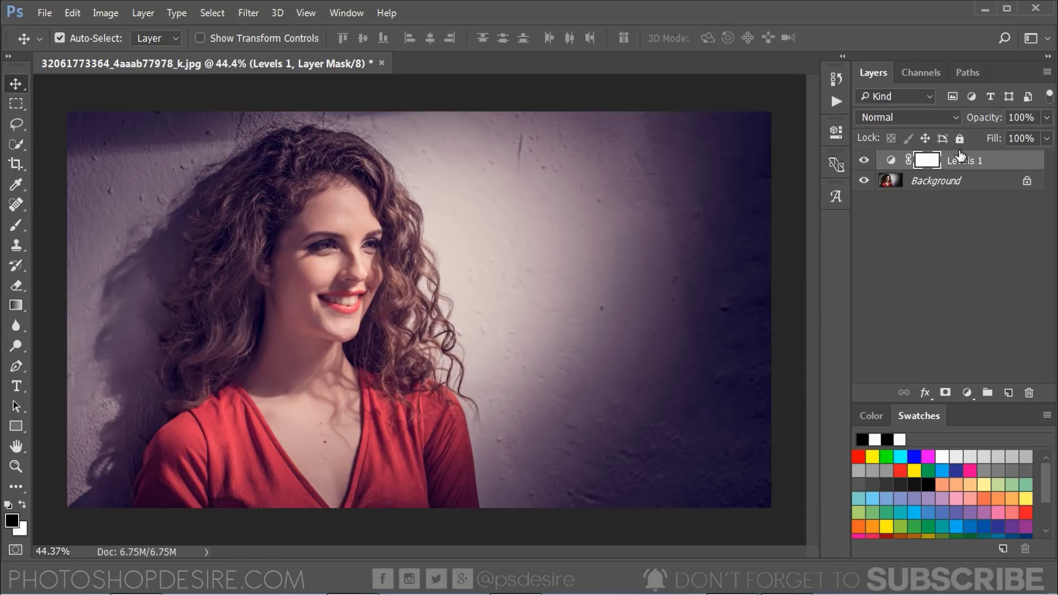
pyautogui.moveTo(989, 121); pyautogui.dragTo(964, 121)
pyautogui.click(864, 161)
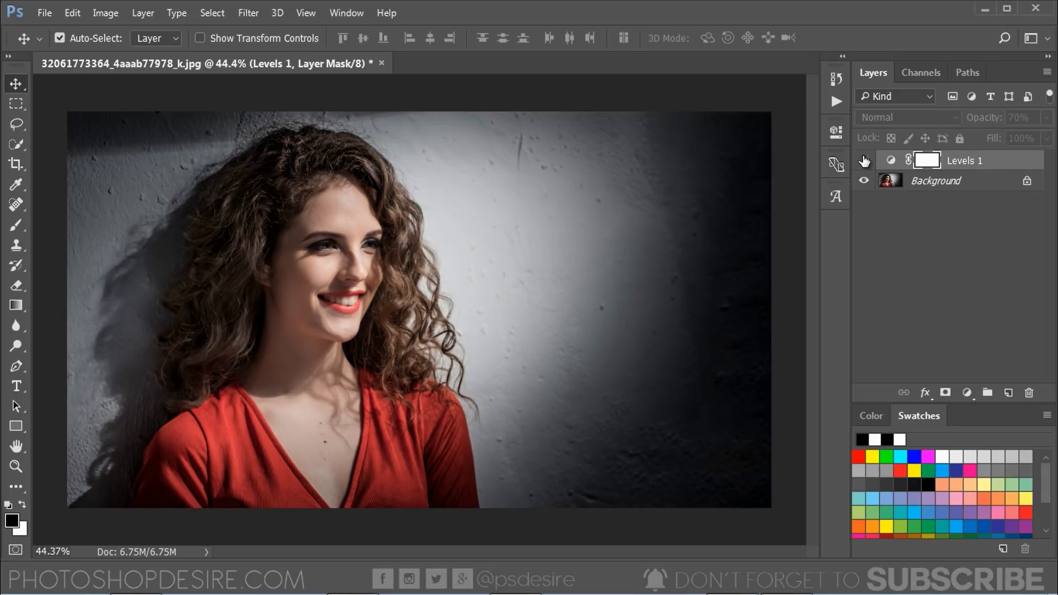
pyautogui.click(864, 161)
pyautogui.click(865, 161)
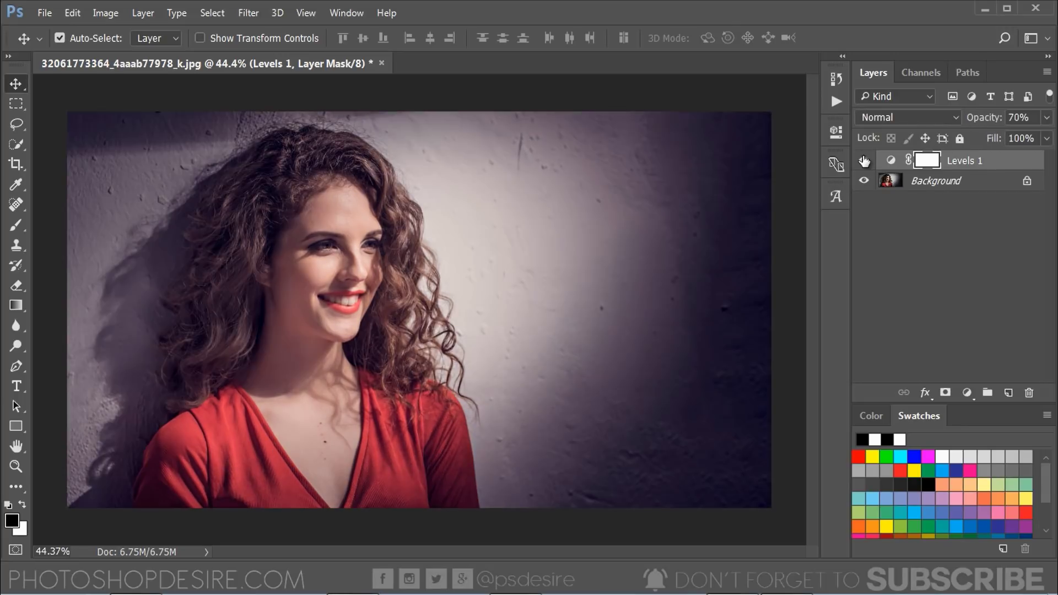
pyautogui.doubleClick(959, 162)
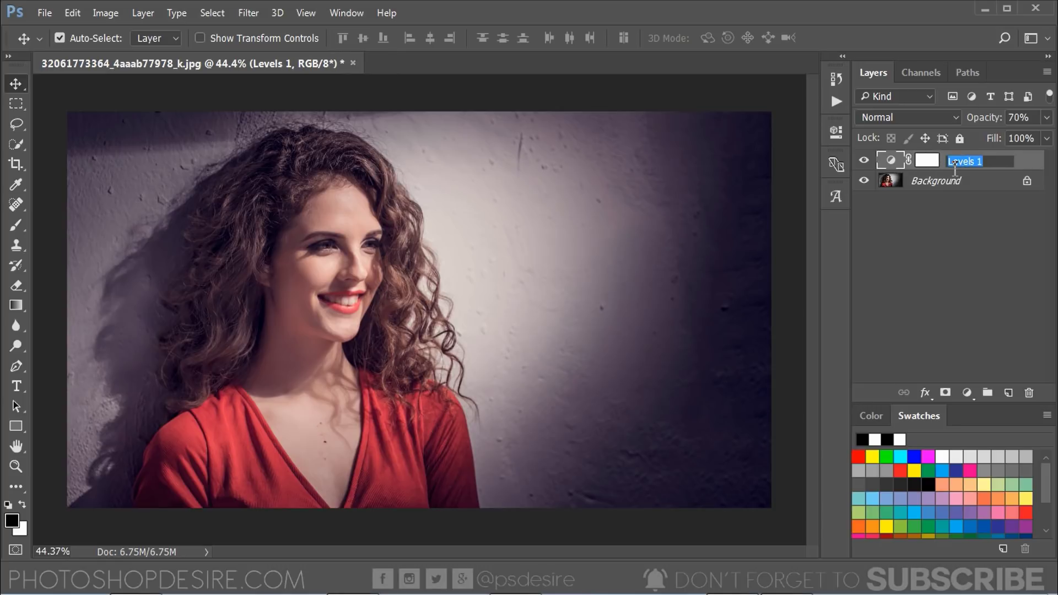
pyautogui.write('Soft P')
pyautogui.write('astel')
pyautogui.click(954, 205)
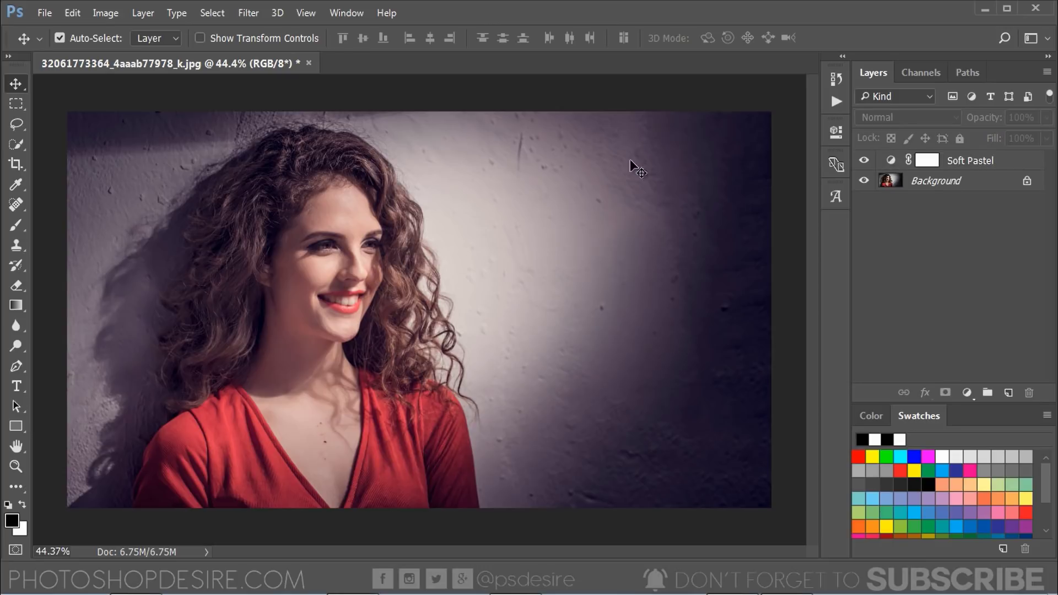
# Add a Gradient Fill layer and make its left stop cream fefaf3
pyautogui.click(967, 393)
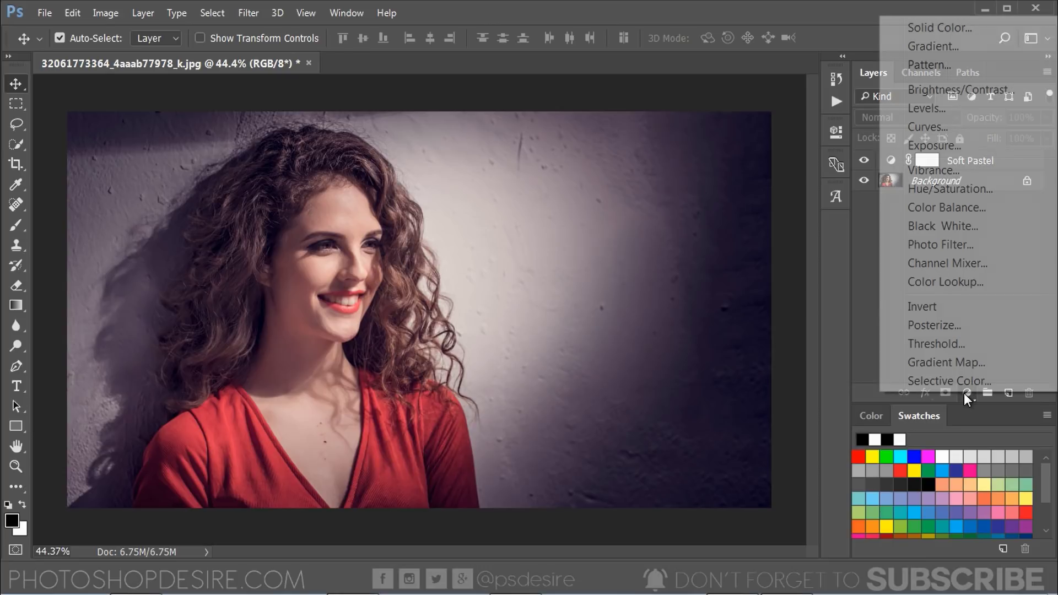
pyautogui.click(934, 46)
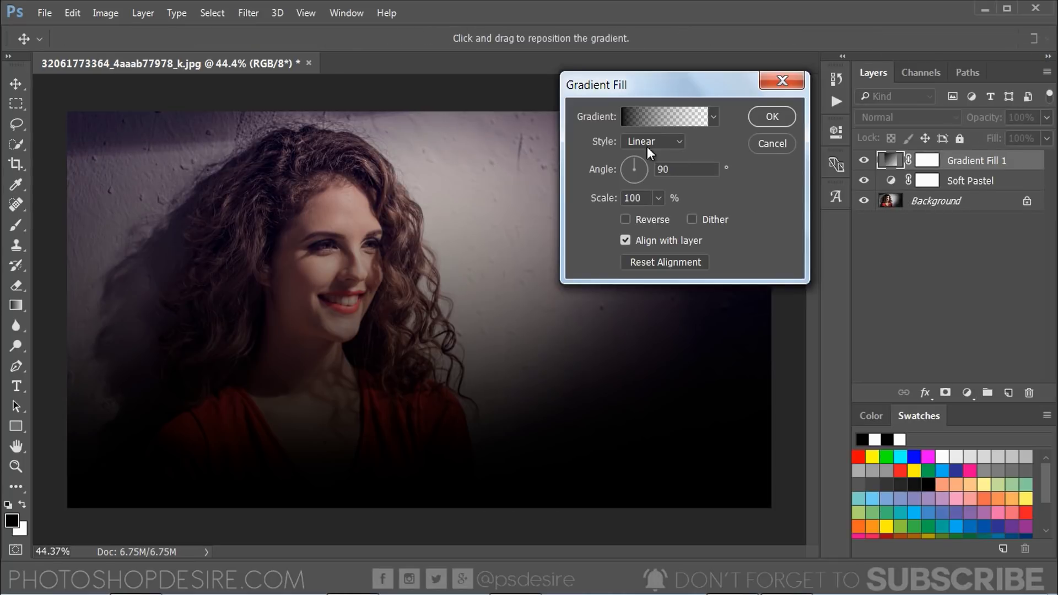
pyautogui.click(642, 117)
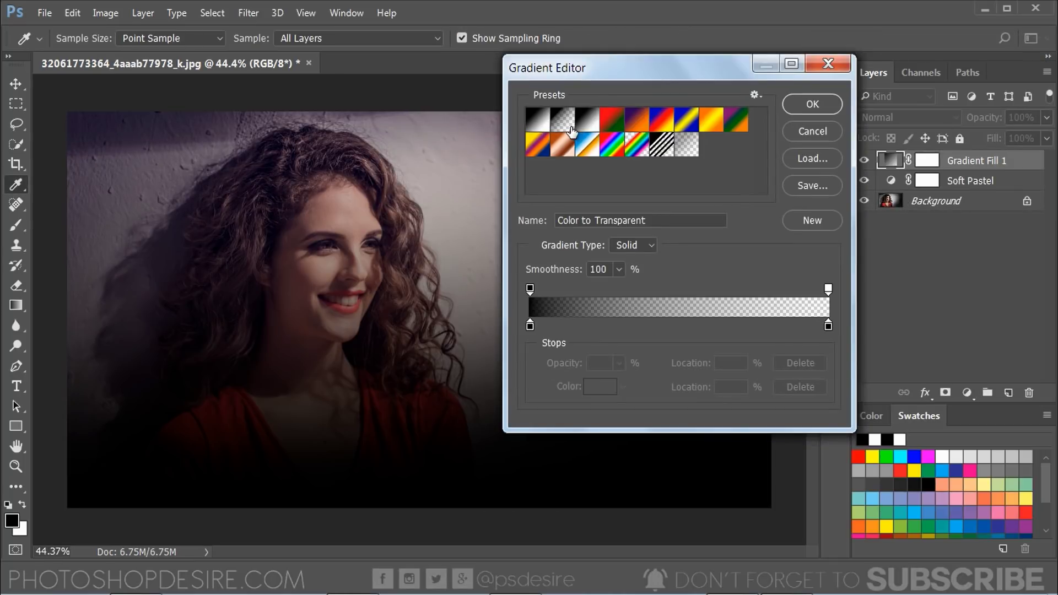
pyautogui.click(531, 326)
pyautogui.click(600, 387)
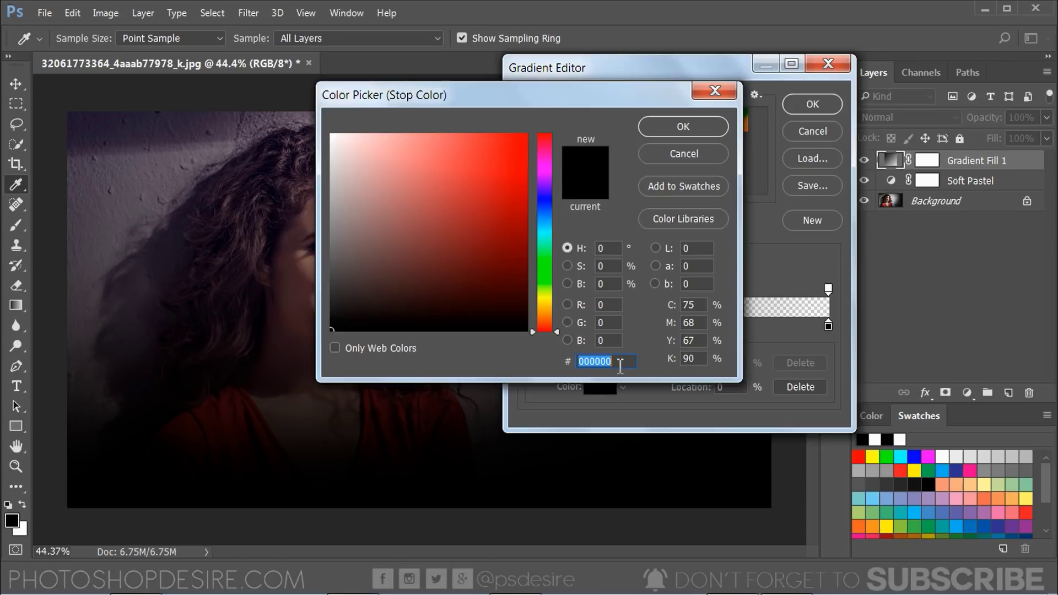
pyautogui.write('fef')
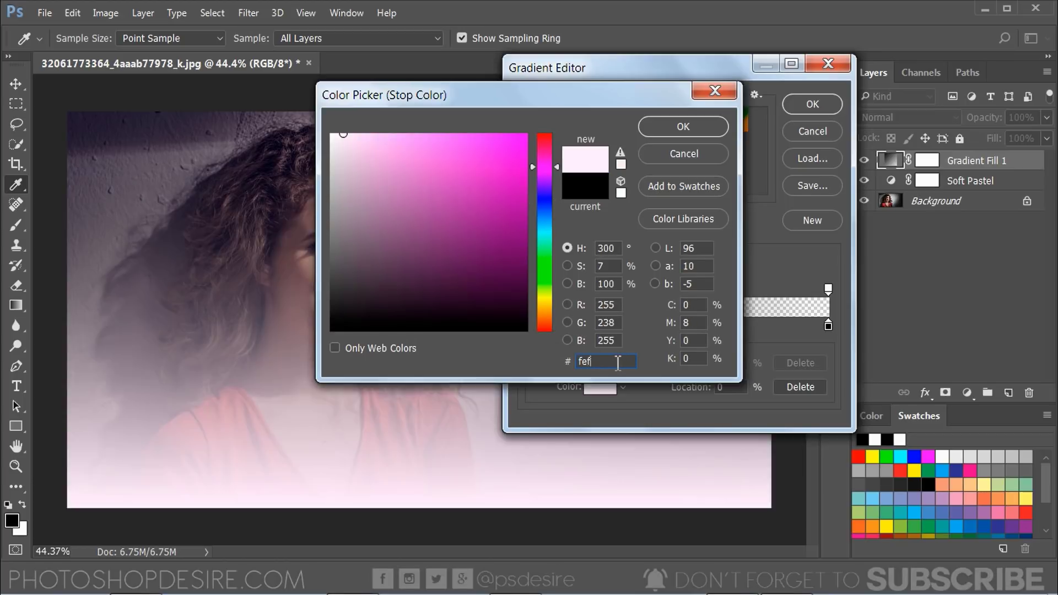
pyautogui.write('af3')
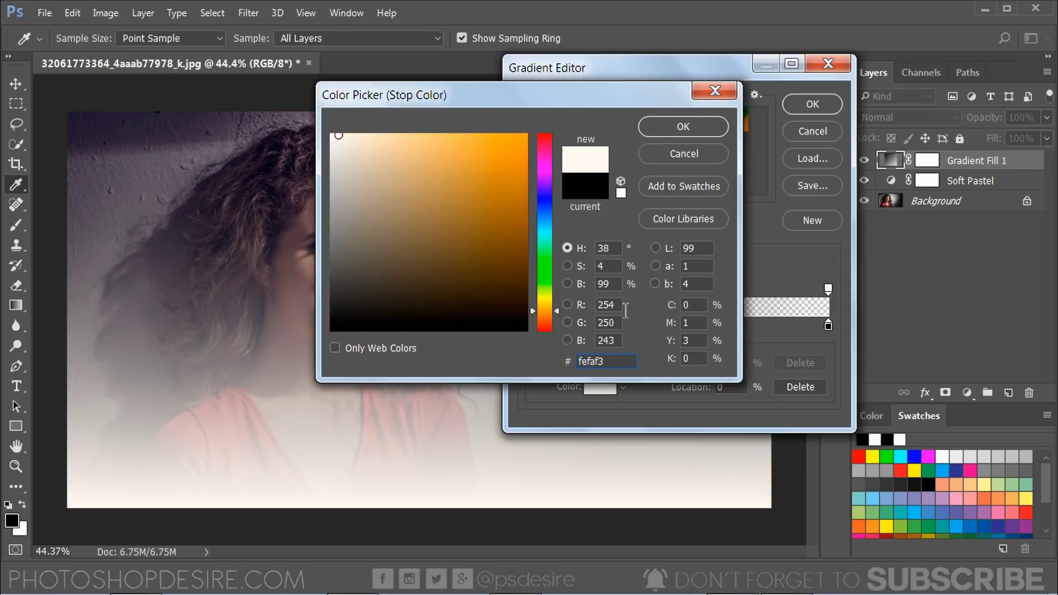
pyautogui.click(655, 130)
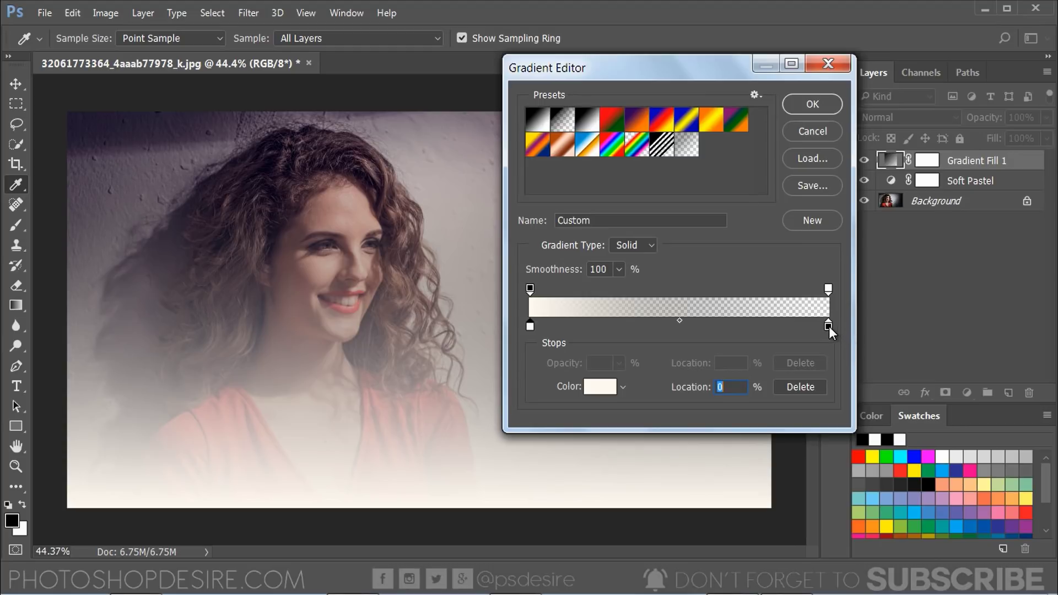
# Make the right gradient stop orange fdbb65
pyautogui.click(828, 326)
pyautogui.click(604, 388)
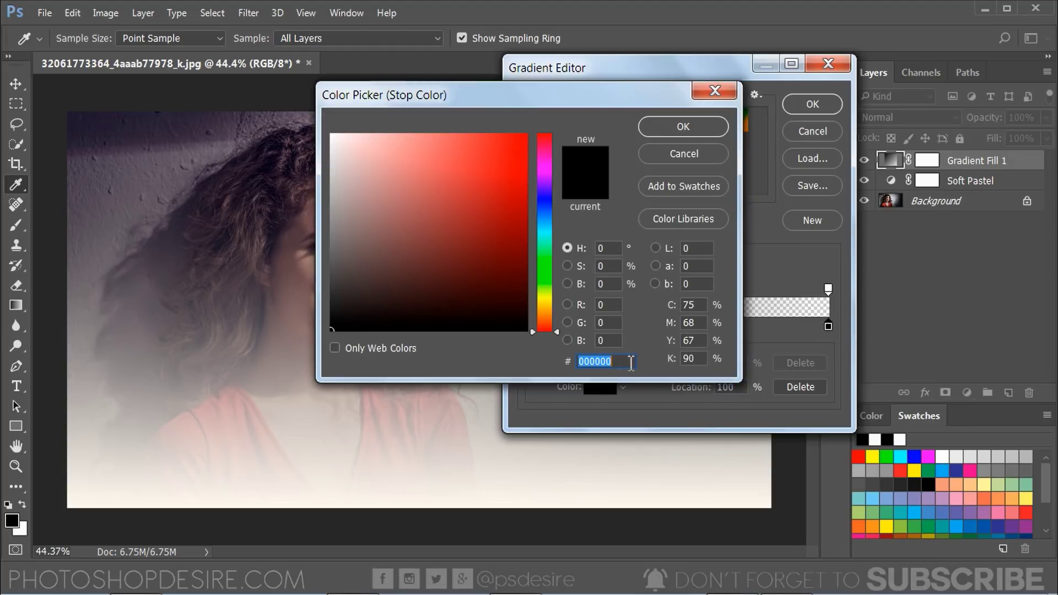
pyautogui.write('f')
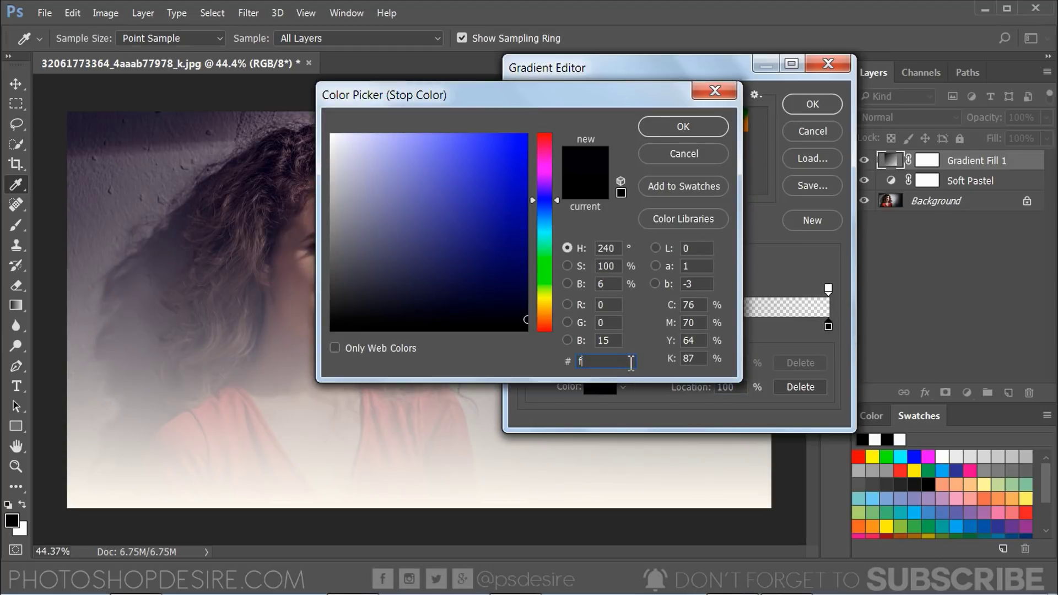
pyautogui.write('db')
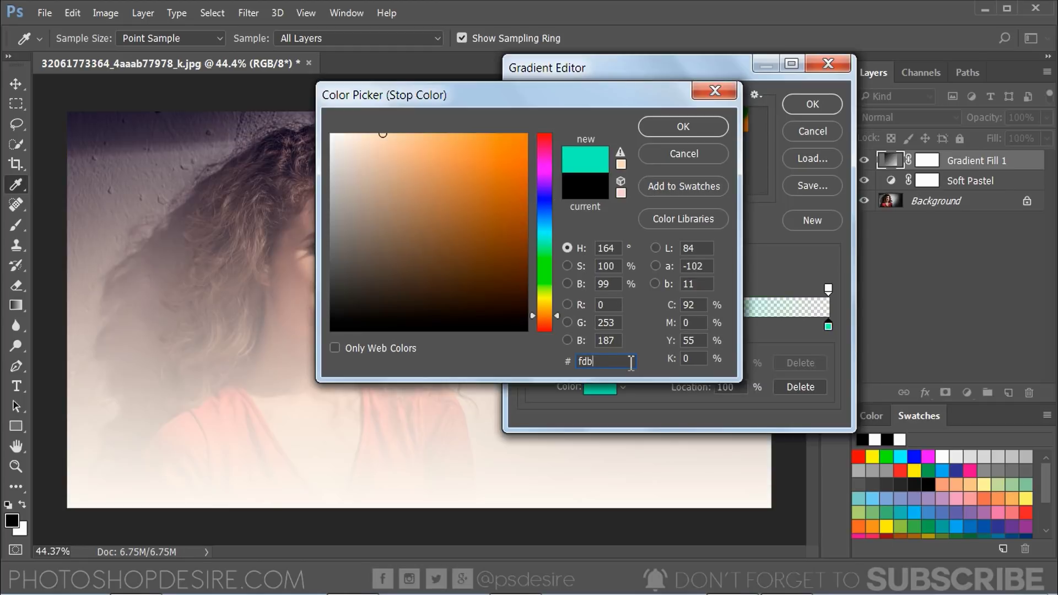
pyautogui.write('b65')
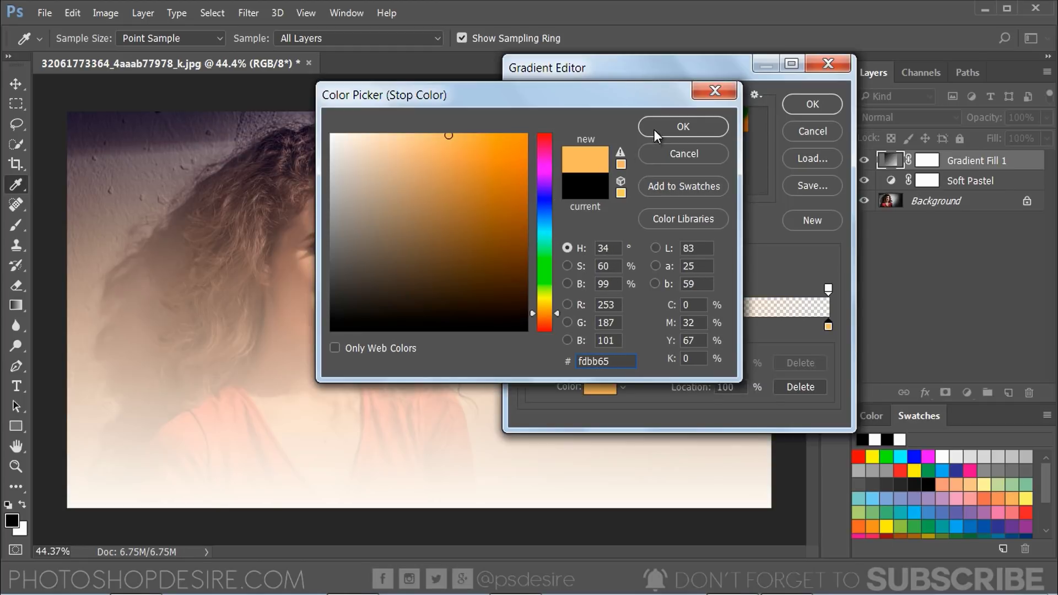
pyautogui.click(657, 128)
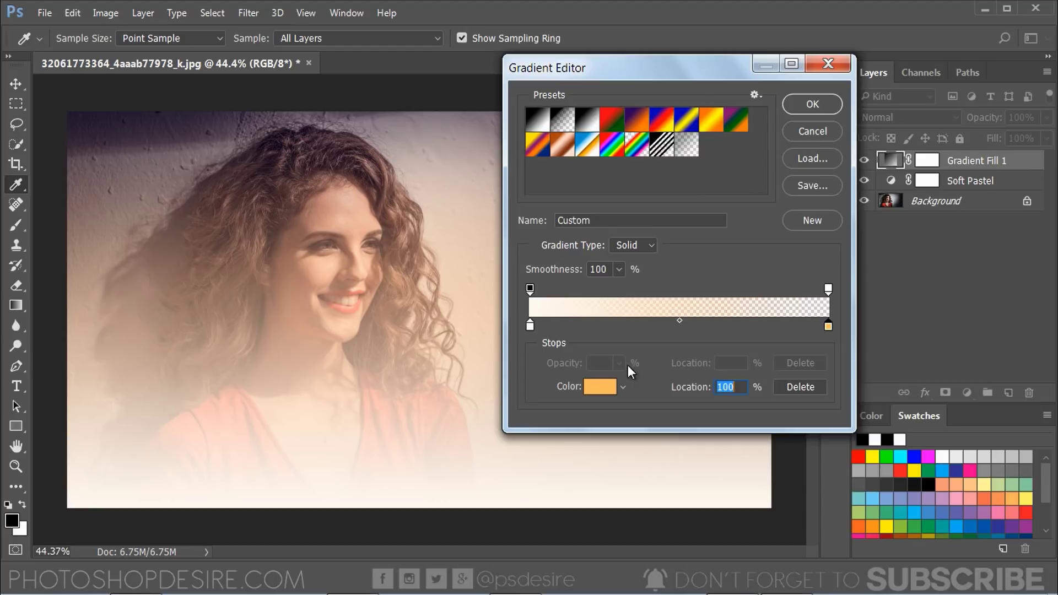
# Make the gradient Radial and position the glow on the upper-right wall
pyautogui.click(812, 105)
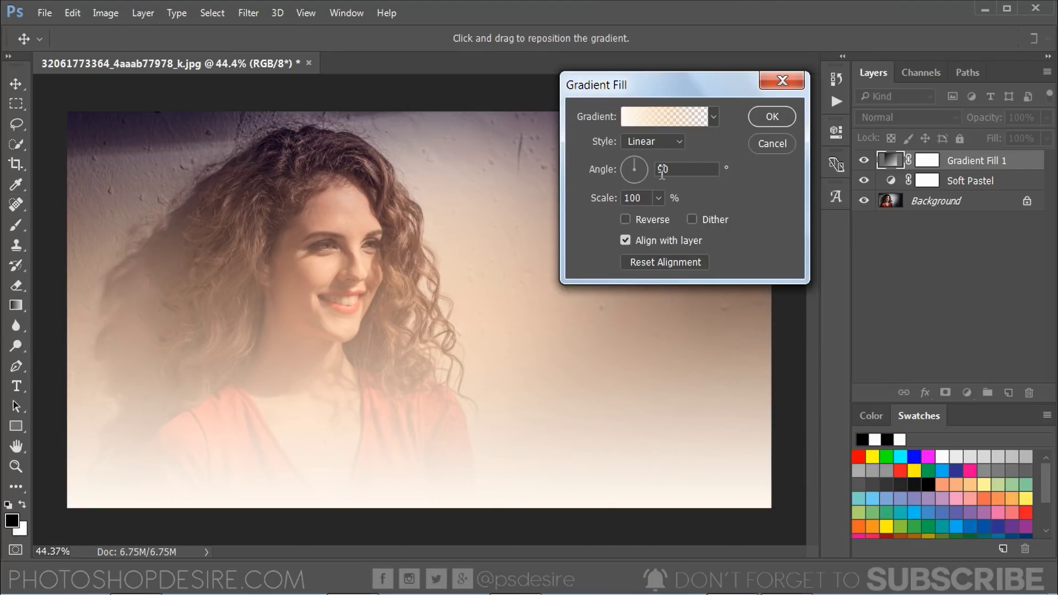
pyautogui.click(652, 144)
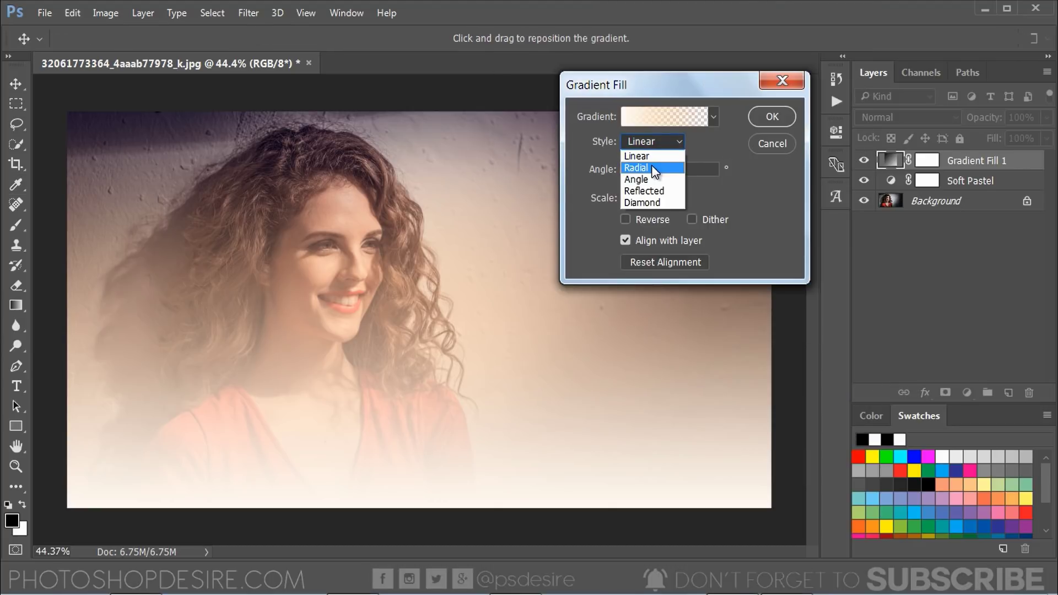
pyautogui.click(653, 167)
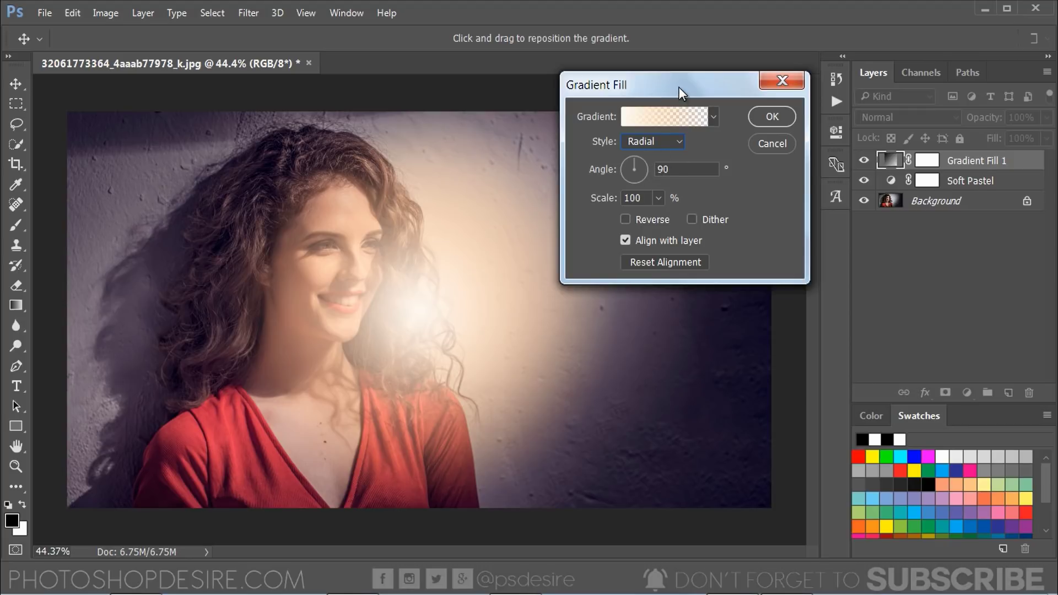
pyautogui.moveTo(679, 87); pyautogui.dragTo(698, 317)
pyautogui.moveTo(425, 320); pyautogui.dragTo(662, 151)
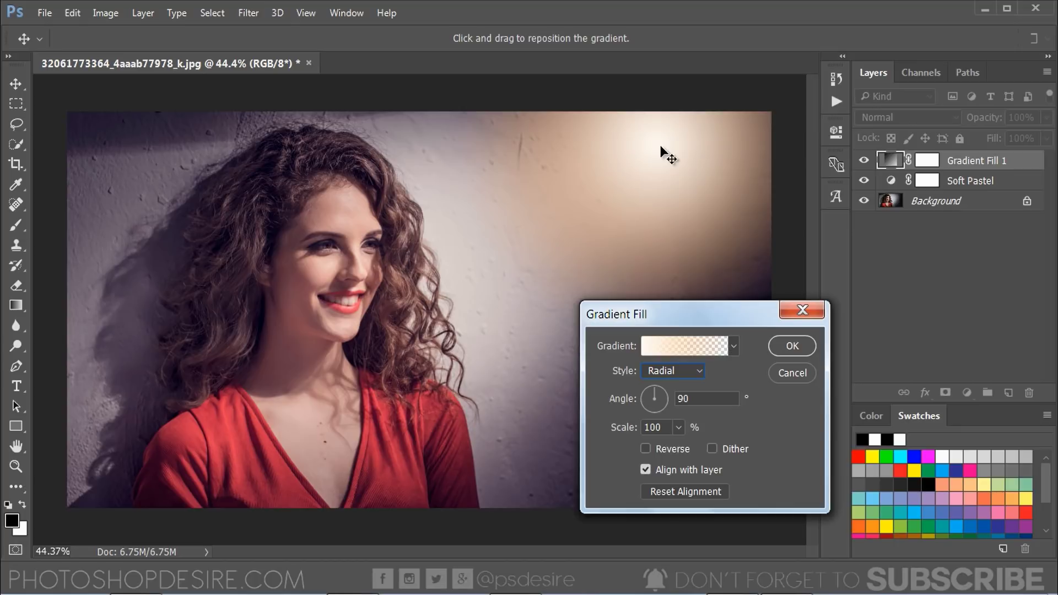
# Set the Gradient Fill layer to Screen blend mode at 80% opacity
pyautogui.click(785, 353)
pyautogui.click(904, 117)
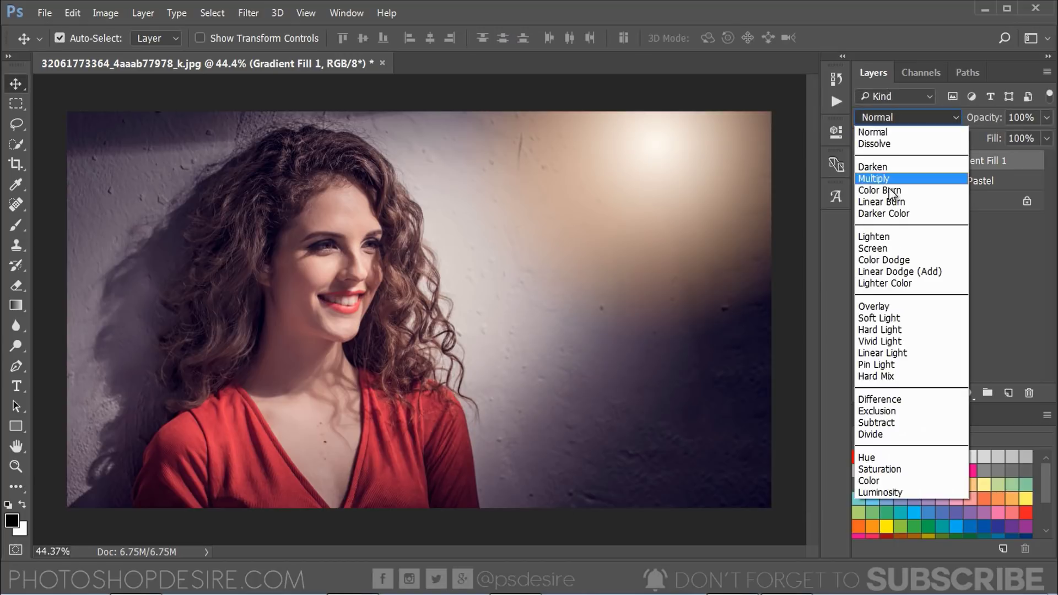
pyautogui.click(902, 251)
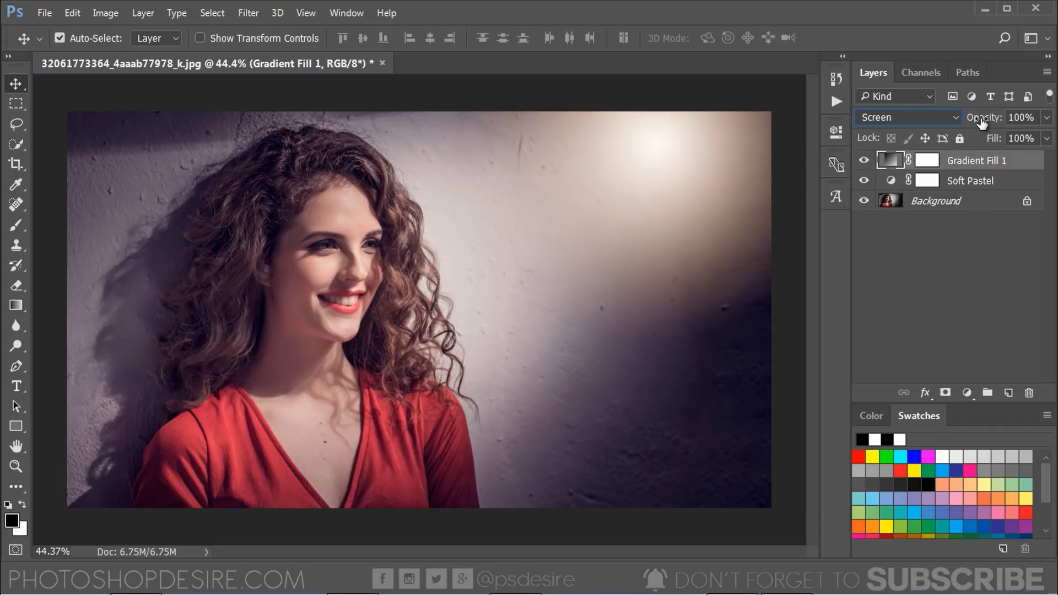
pyautogui.moveTo(977, 120); pyautogui.dragTo(966, 123)
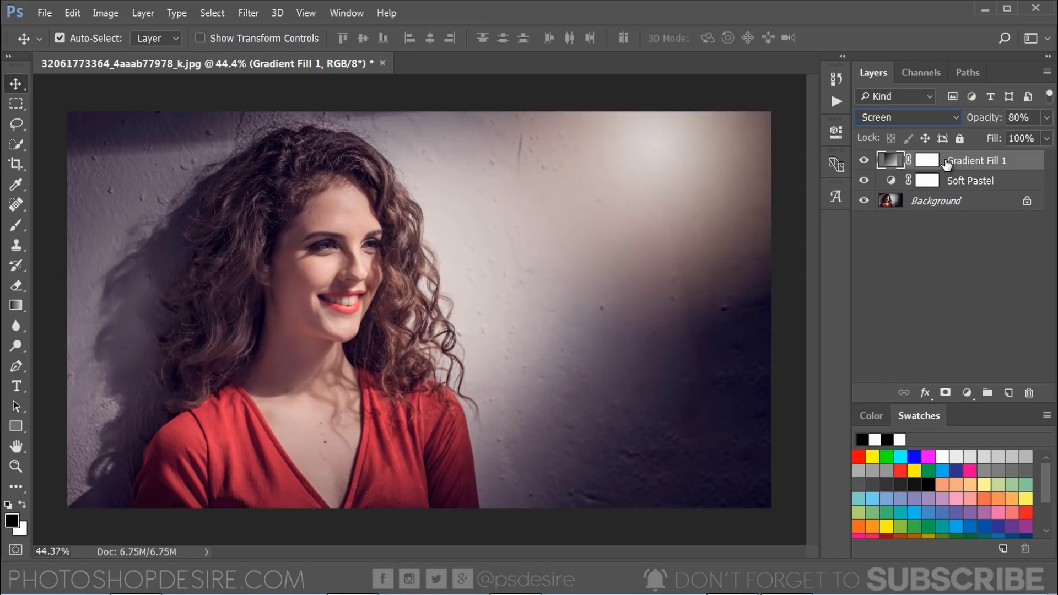
# Rasterize the glow layer and scale it to about 177%, shifted upward over the photo
pyautogui.rightClick(947, 164)
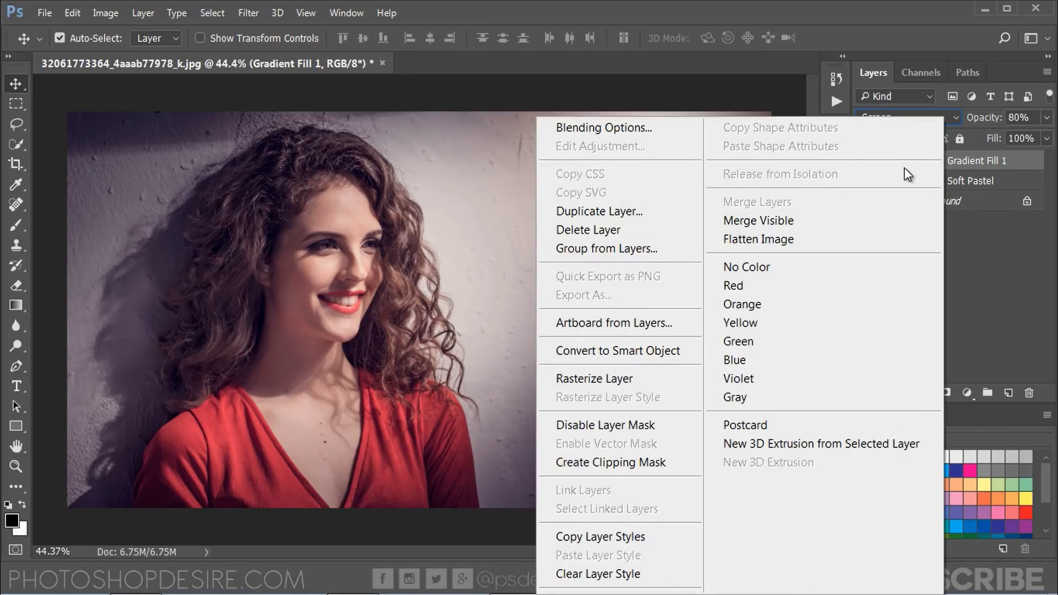
pyautogui.click(656, 382)
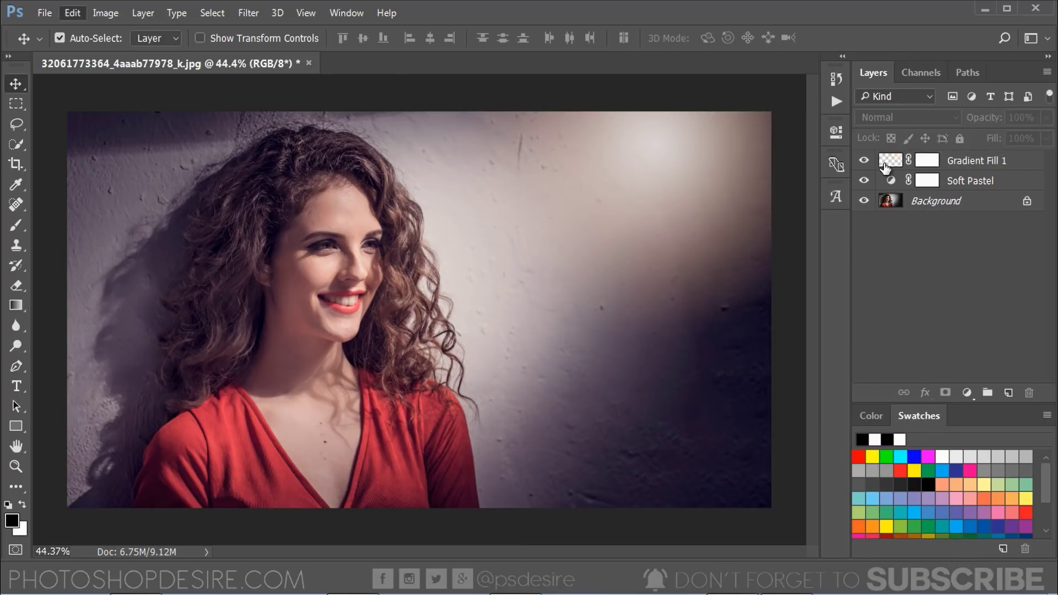
pyautogui.click(73, 13)
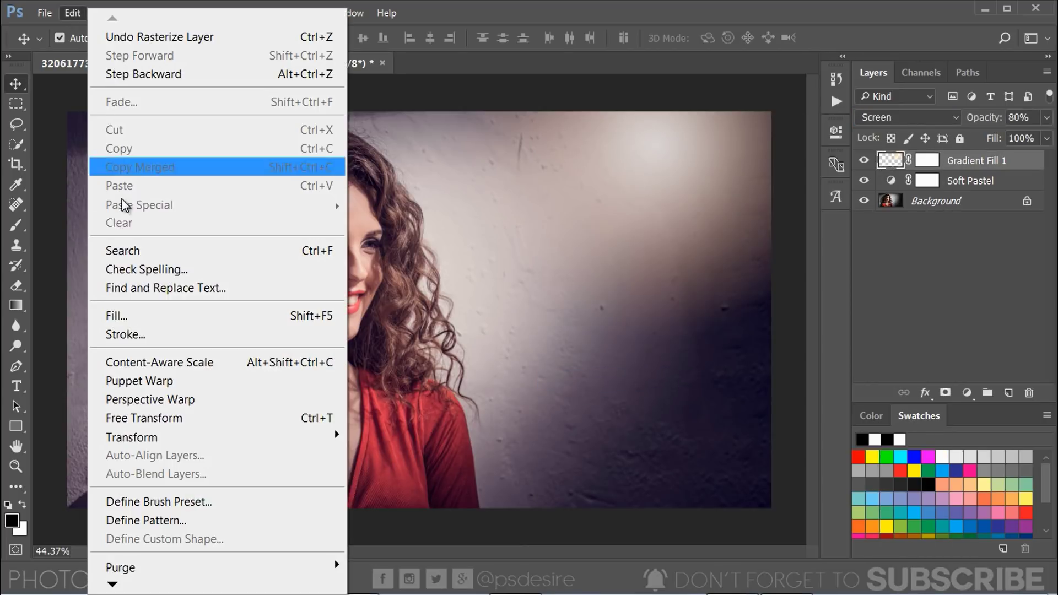
pyautogui.click(229, 422)
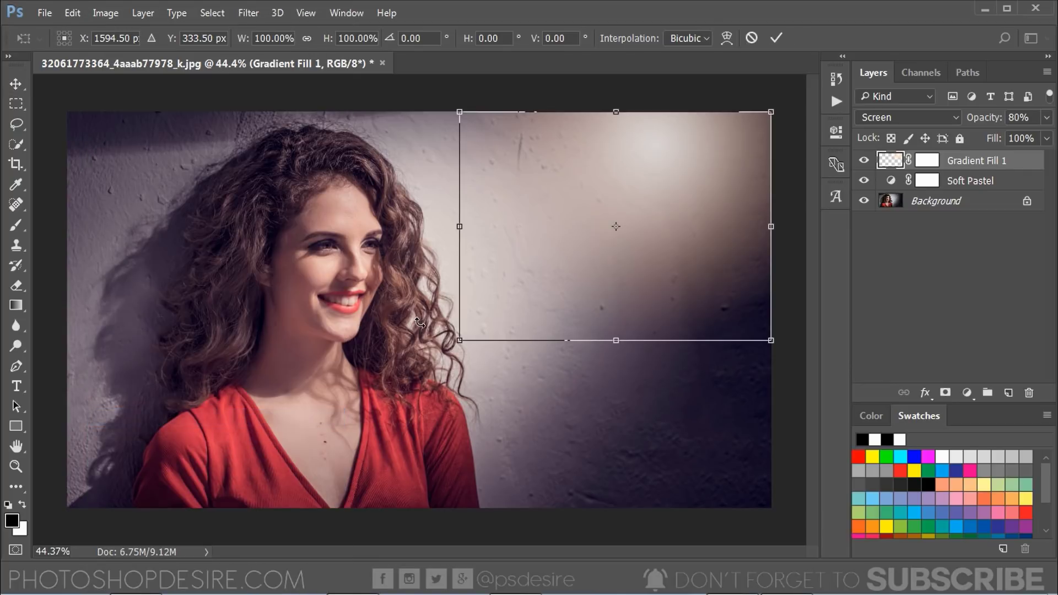
pyautogui.moveTo(459, 339); pyautogui.dragTo(246, 498)
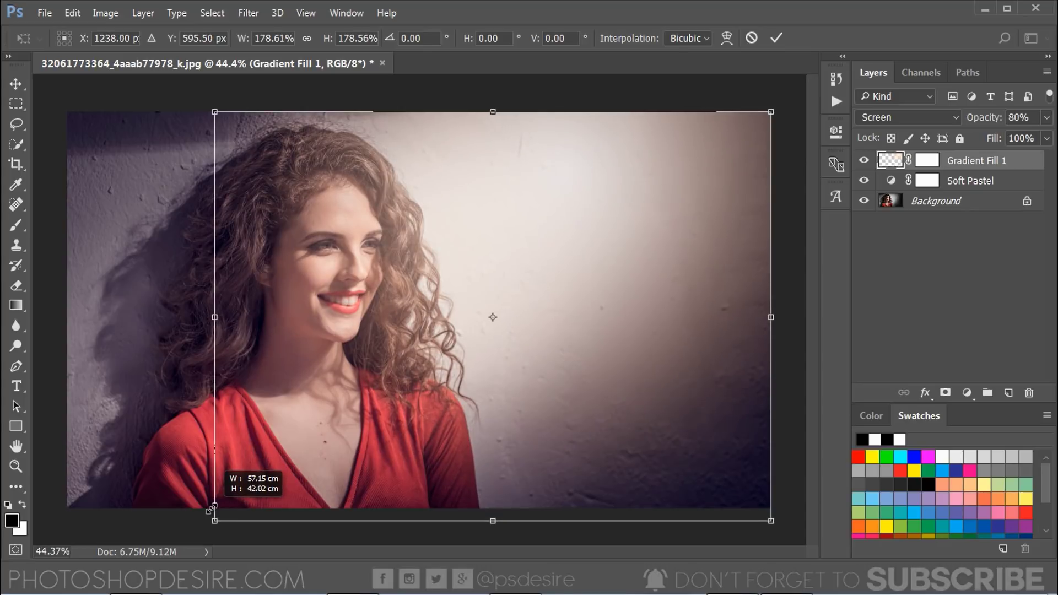
pyautogui.moveTo(245, 498); pyautogui.dragTo(219, 513)
pyautogui.moveTo(655, 343)
pyautogui.mouseDown()
pyautogui.moveTo(685, 309)
pyautogui.moveTo(750, 313)
pyautogui.moveTo(678, 290)
pyautogui.mouseUp()
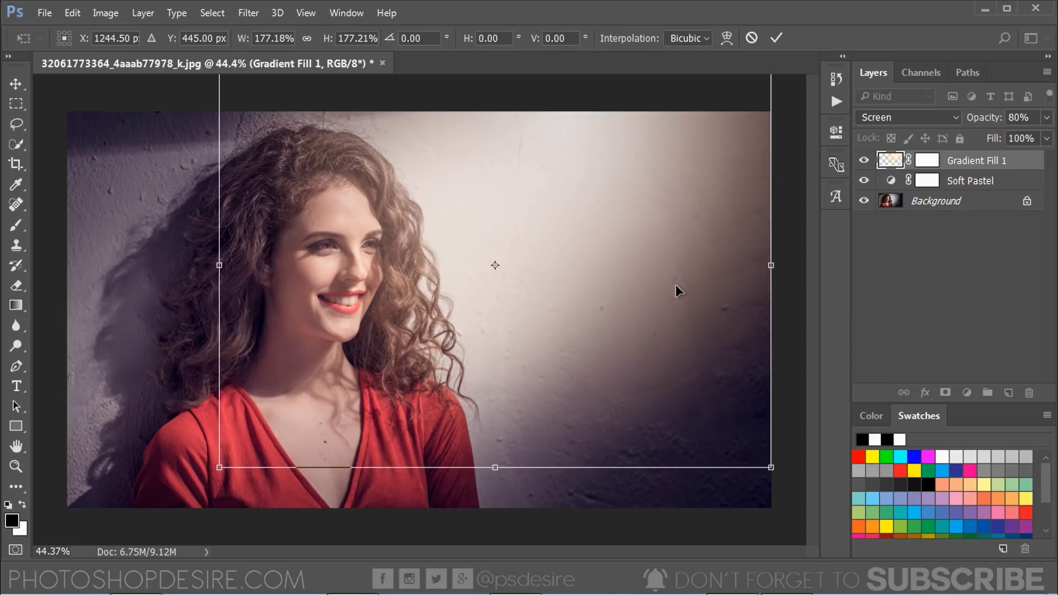
pyautogui.press('Return')
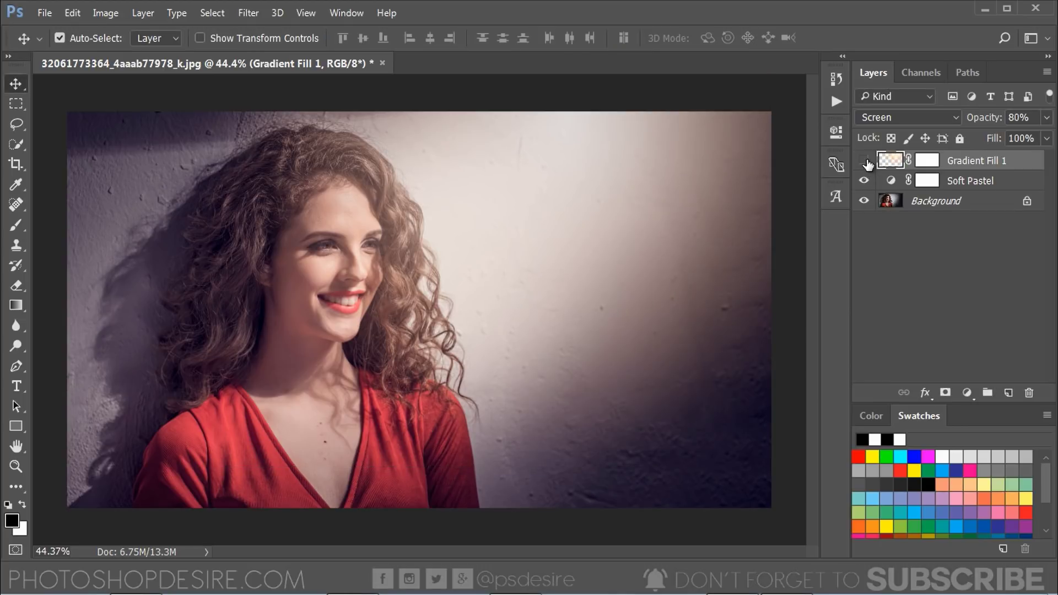
# Compare the photo with and without the glow, and rename the layer 'Sheer Light'
pyautogui.click(864, 160)
pyautogui.doubleClick(960, 163)
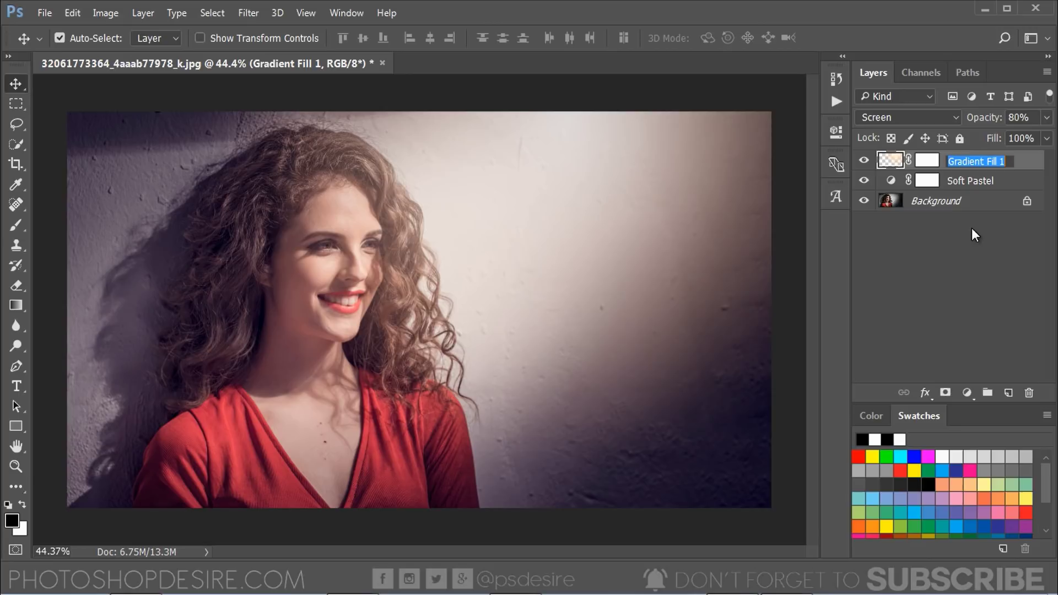
pyautogui.write('Sh')
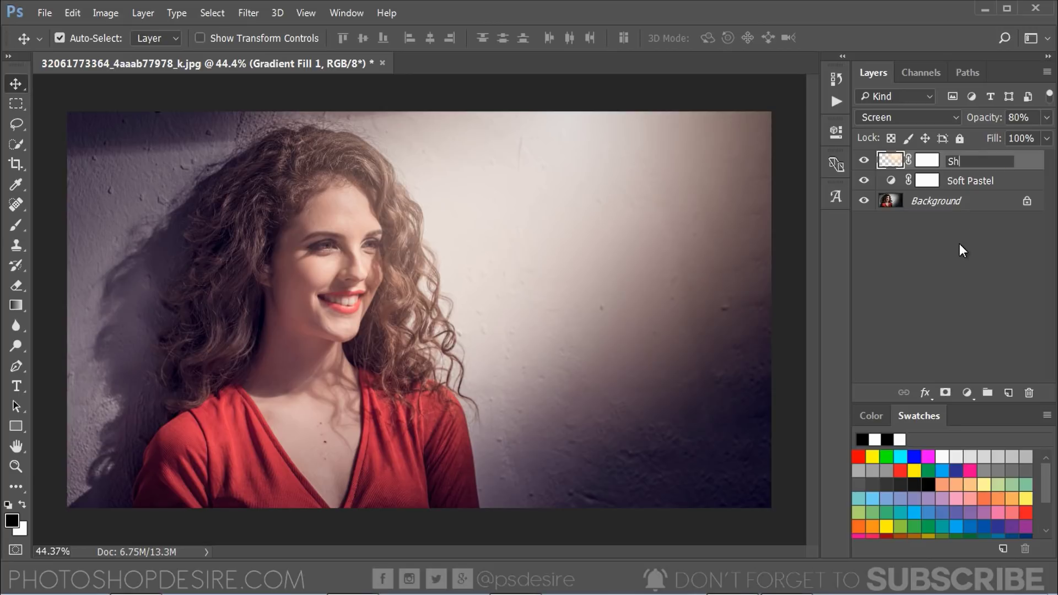
pyautogui.write('eer Light')
pyautogui.click(967, 244)
pyautogui.keyDown('alt'); pyautogui.click(865, 202); pyautogui.keyUp('alt')
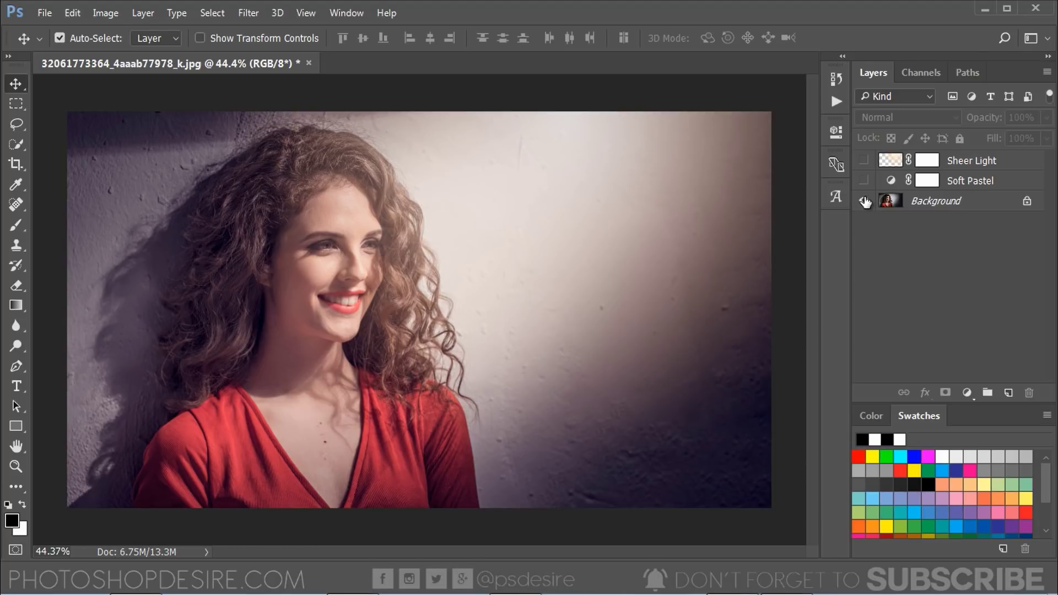
pyautogui.keyDown('alt'); pyautogui.click(864, 202); pyautogui.keyUp('alt')
pyautogui.keyDown('alt'); pyautogui.click(866, 202); pyautogui.keyUp('alt')
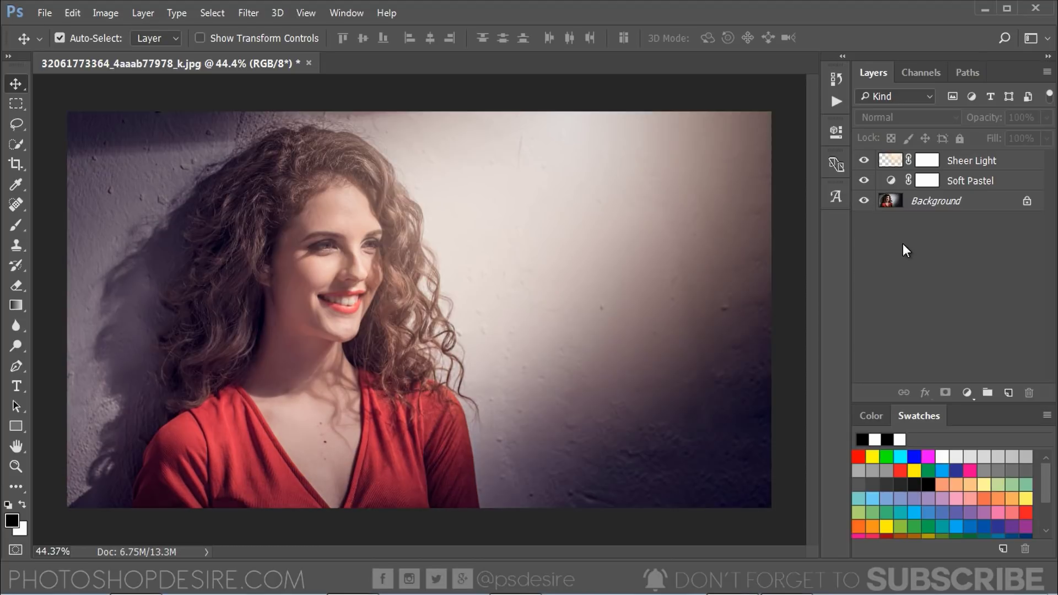